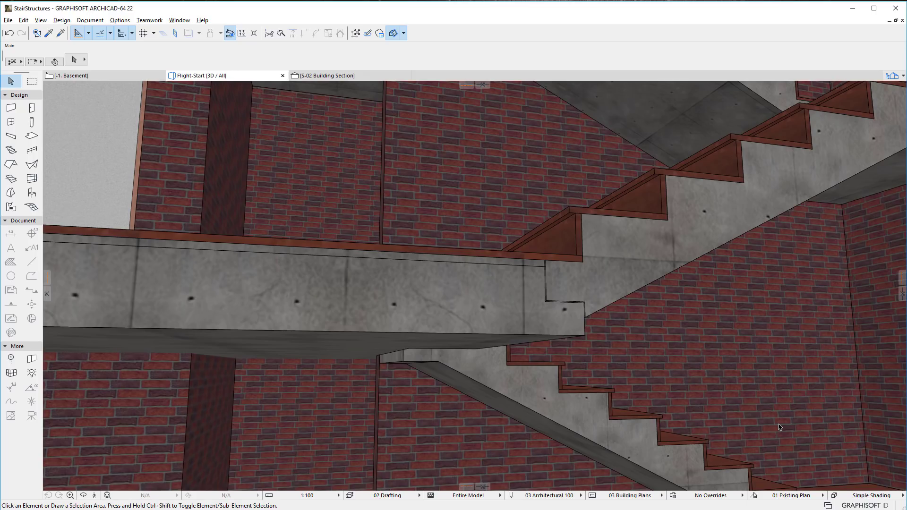
# Open the settings of the upper concrete stair and set its Flight-Start support connection to Vertical Cut with Bearing Nib.
pyautogui.click(638, 293)
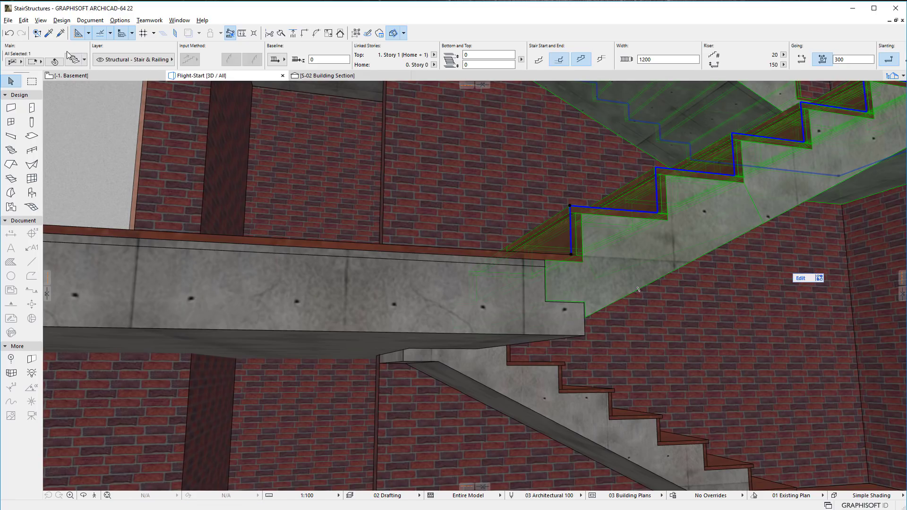
pyautogui.click(73, 59)
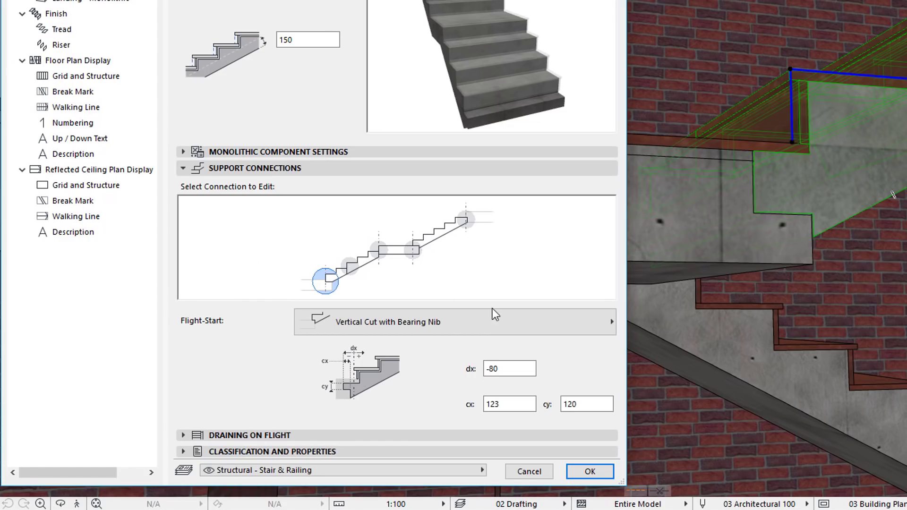
pyautogui.click(597, 322)
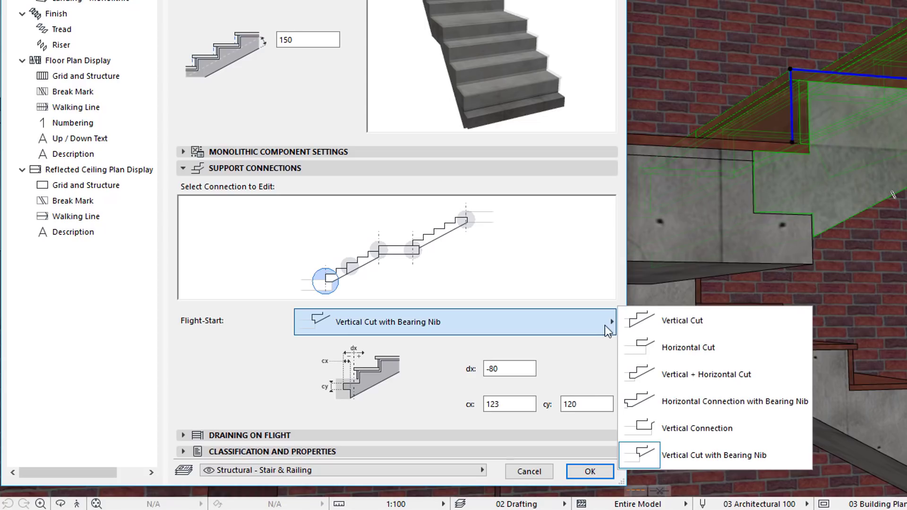
pyautogui.click(795, 455)
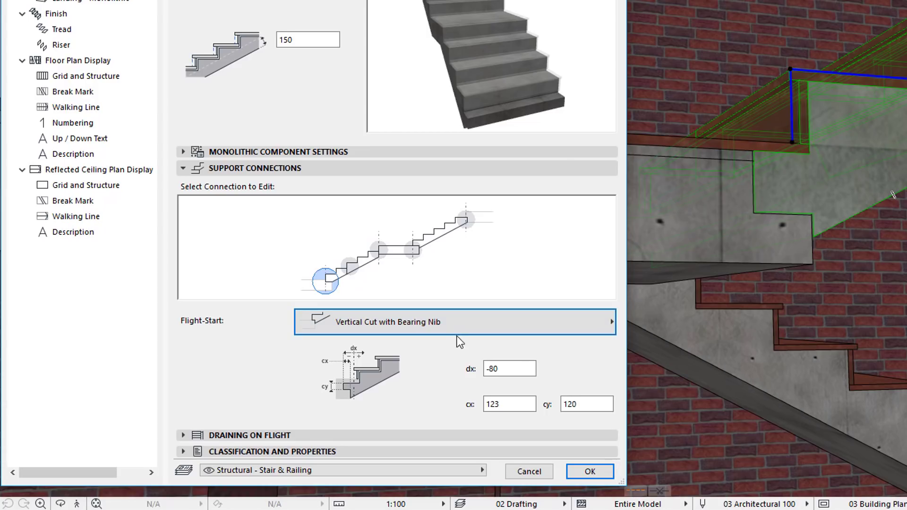
# Set the Flight-Flight support connection to Perpendicular Cut.
pyautogui.click(352, 269)
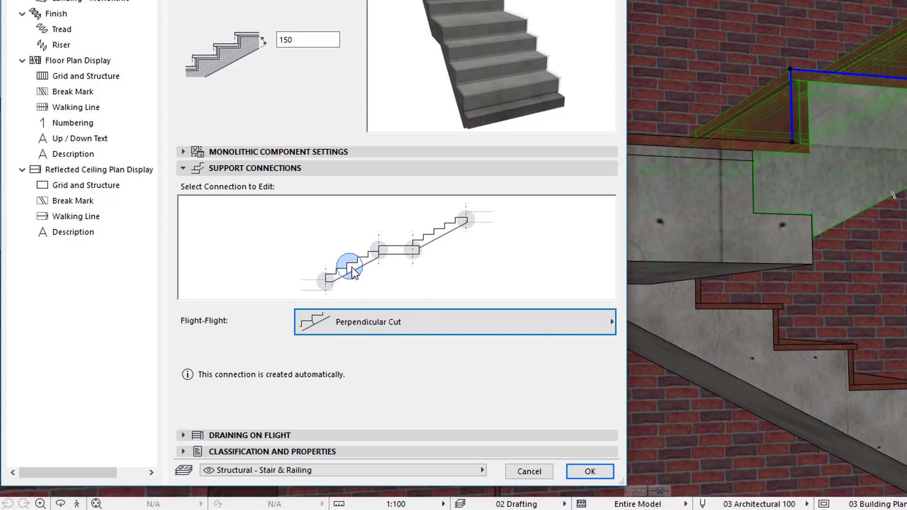
pyautogui.click(580, 322)
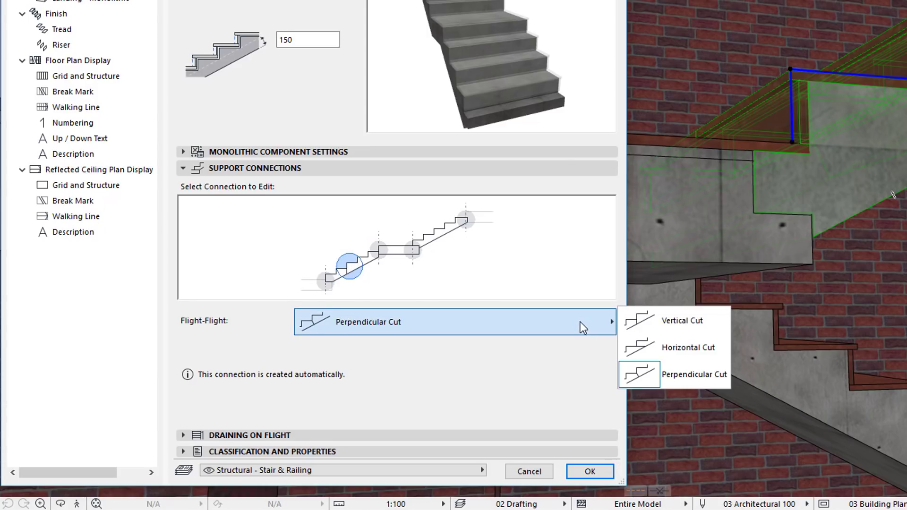
pyautogui.click(724, 384)
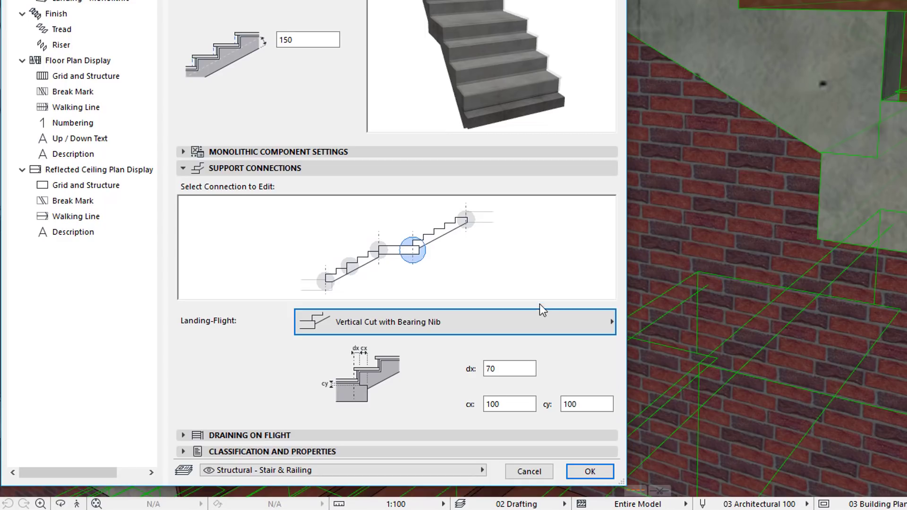
# Examine the support connection types for Landing-Flight and Flight-End on monolithic stairs, and for the beam and stringer stairs.
pyautogui.click(555, 319)
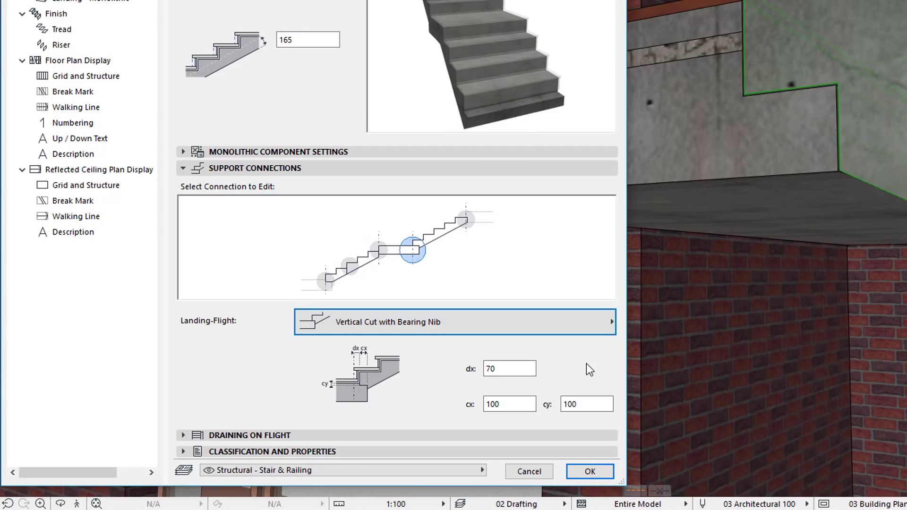
pyautogui.click(466, 222)
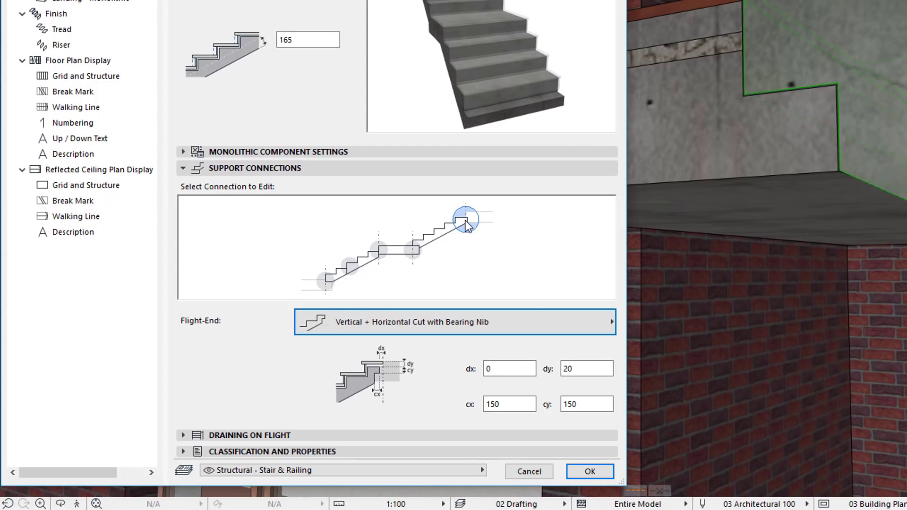
pyautogui.click(560, 320)
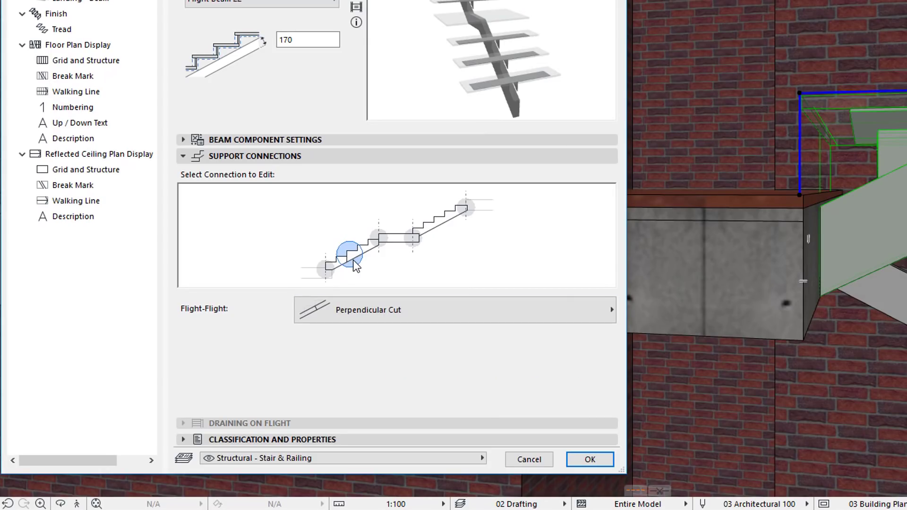
pyautogui.click(583, 314)
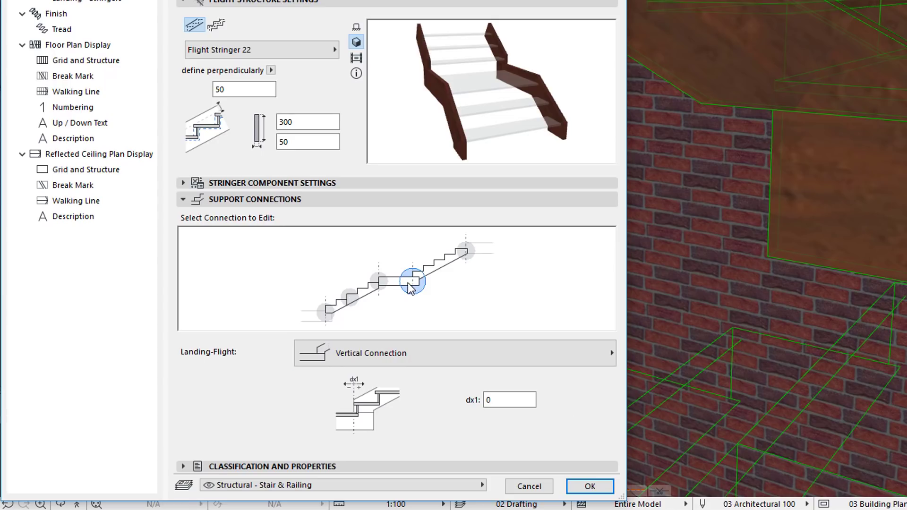
pyautogui.click(495, 352)
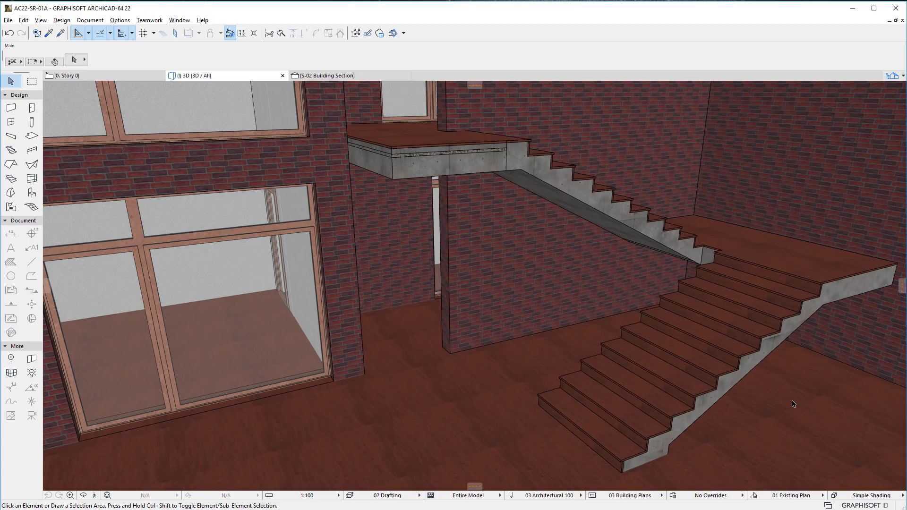
# Turn on draining for the flights of the two-flight monolithic stair, place it On Both Sides, and apply the settings.
pyautogui.click(762, 349)
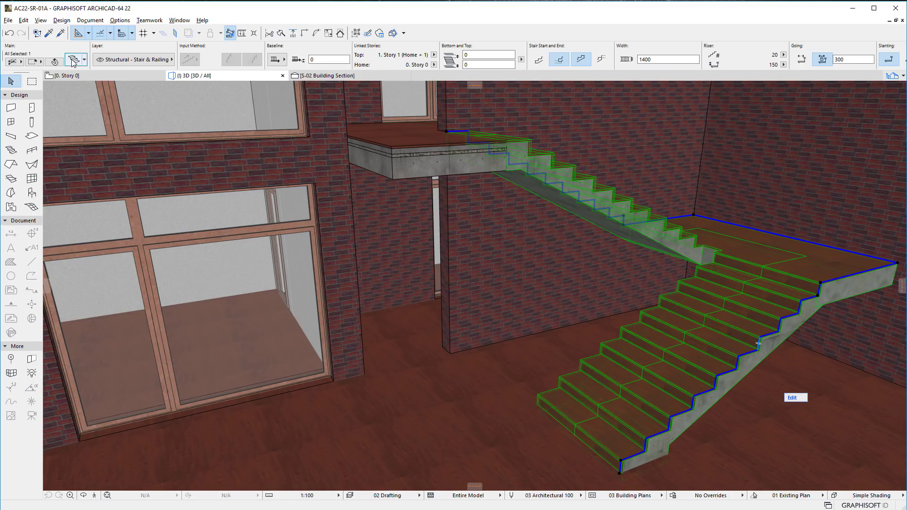
pyautogui.click(74, 60)
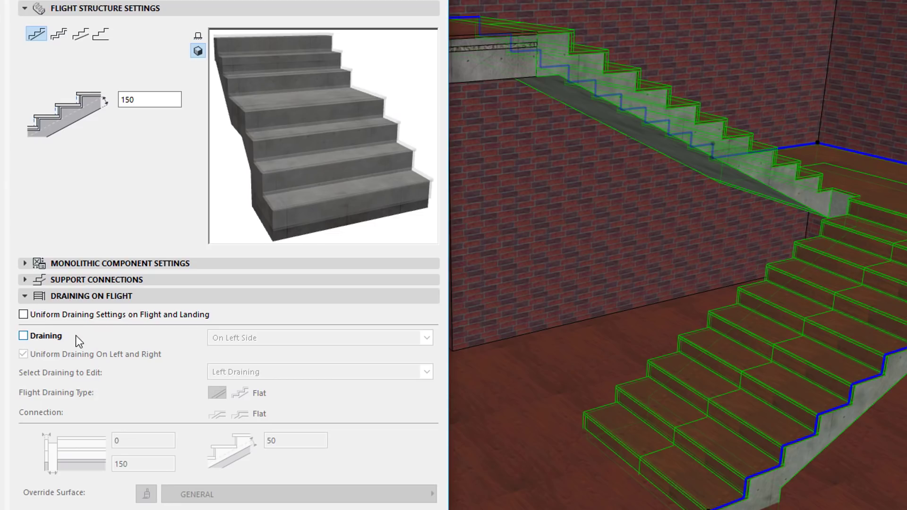
pyautogui.click(64, 339)
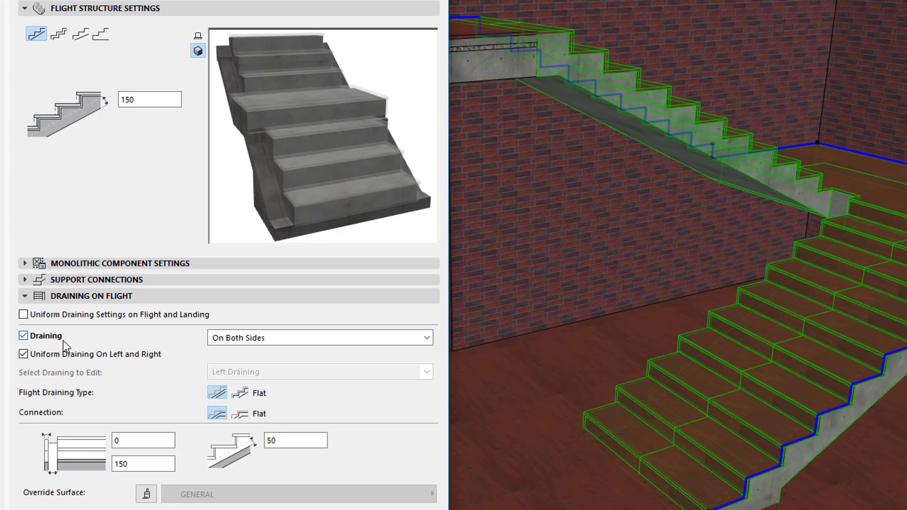
pyautogui.click(428, 339)
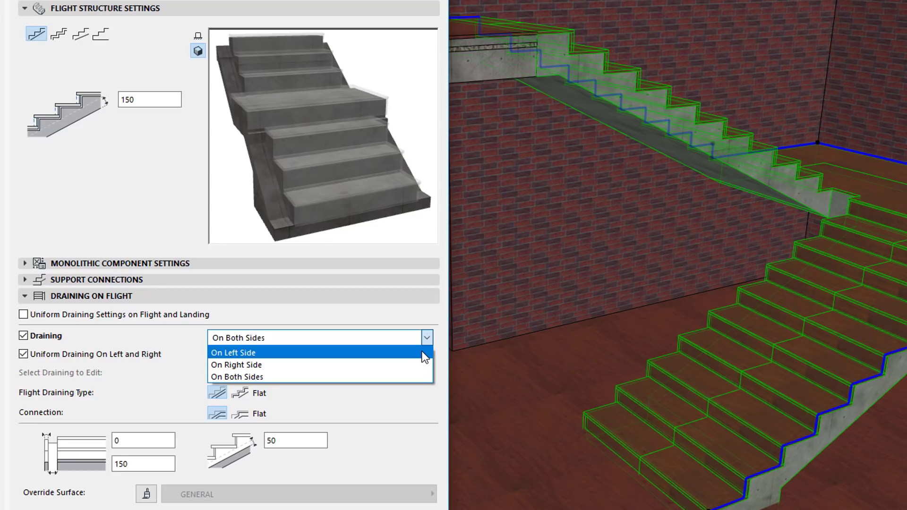
pyautogui.click(424, 377)
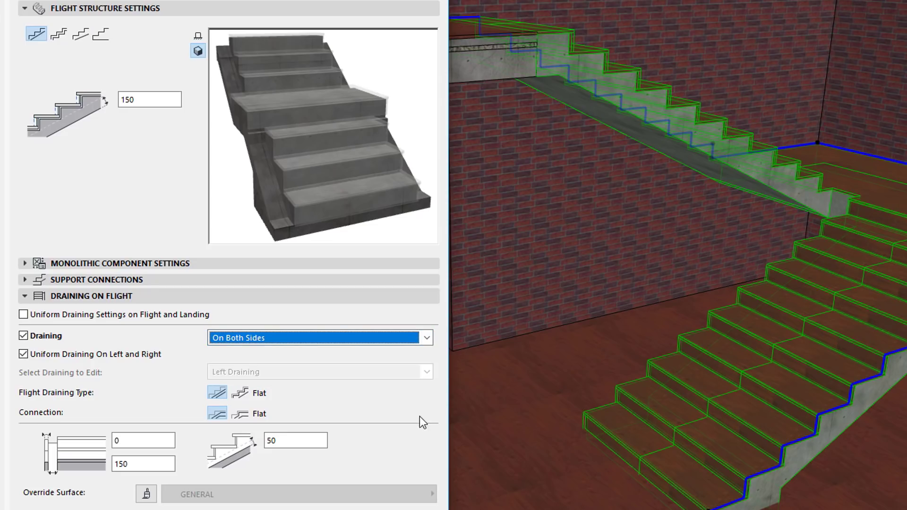
pyautogui.press('Return')
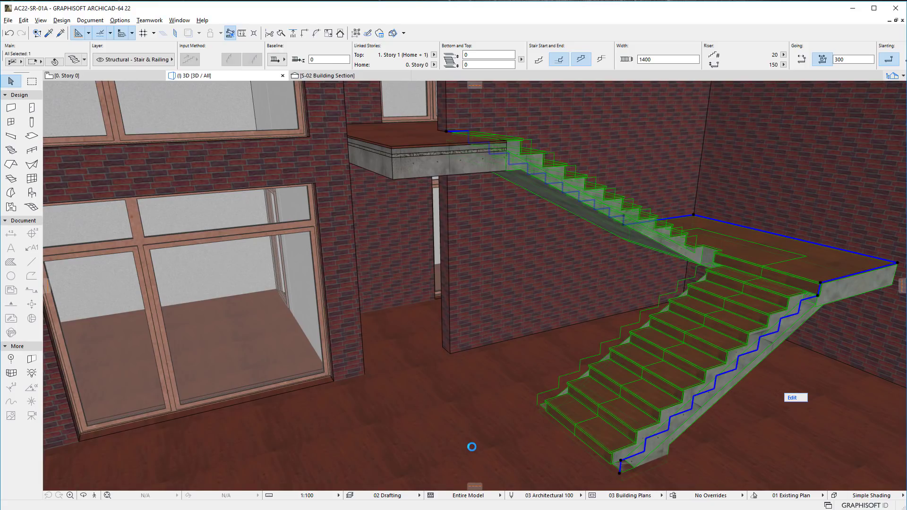
# Try separate left and right draining on the flight with Left Draining as the side to edit, then restore uniform draining.
pyautogui.click(81, 63)
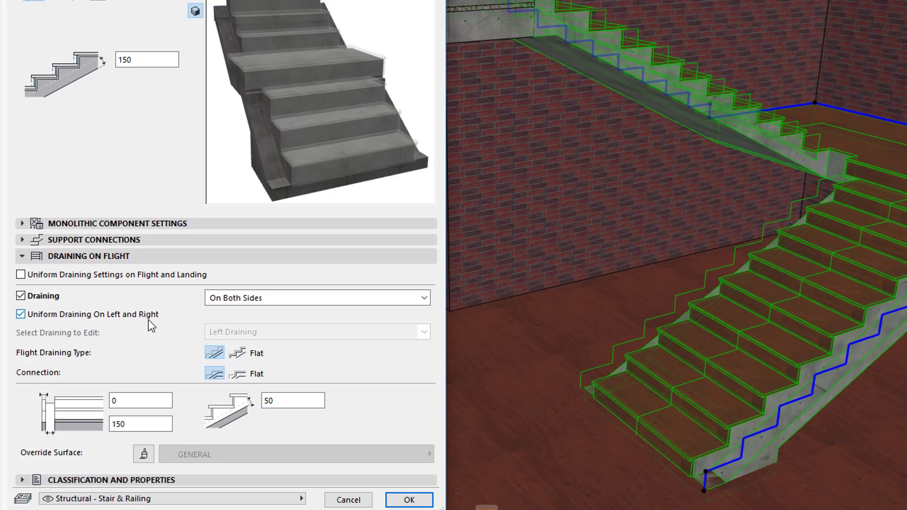
pyautogui.click(148, 319)
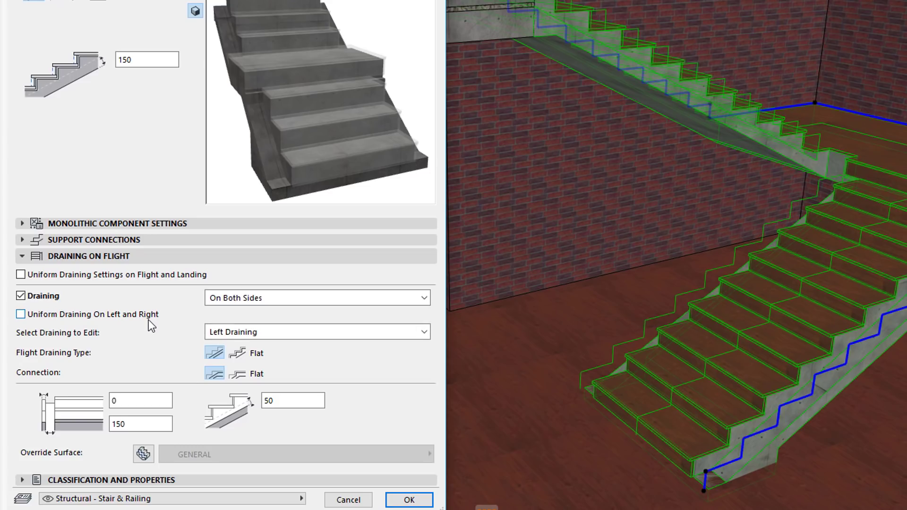
pyautogui.click(424, 332)
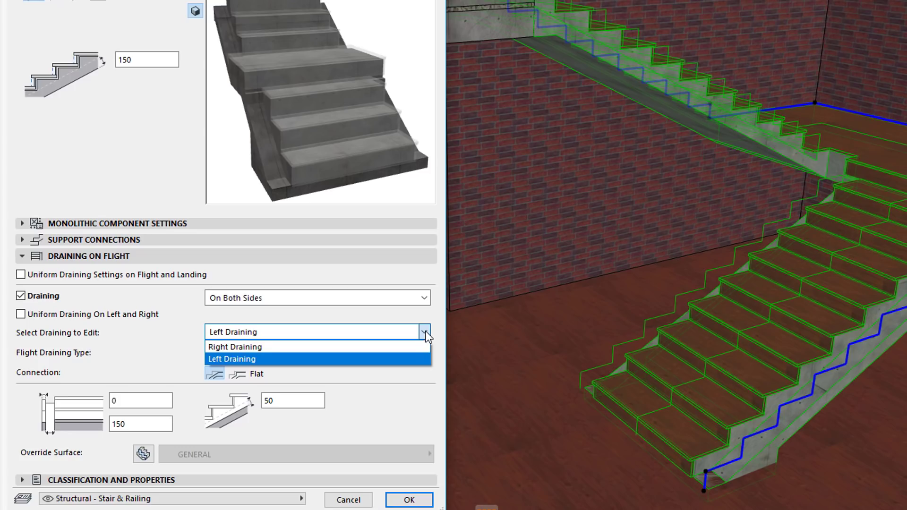
pyautogui.click(426, 360)
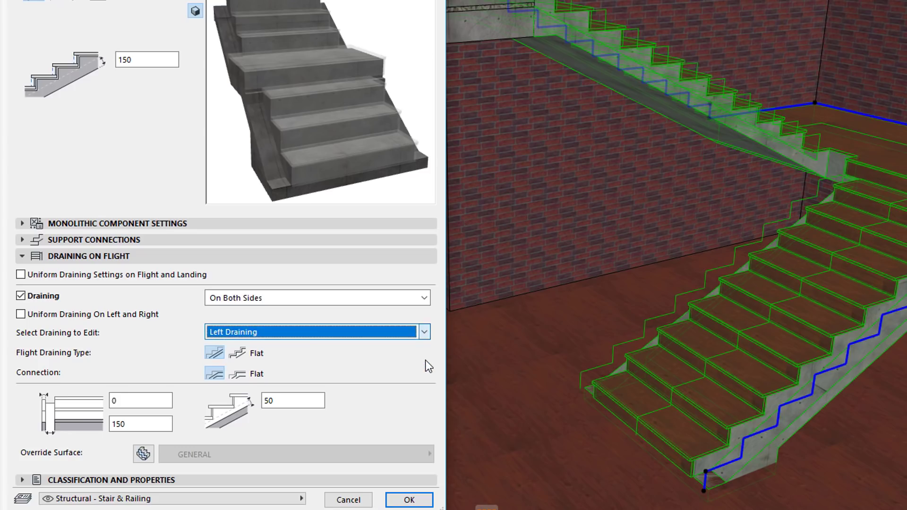
pyautogui.click(147, 314)
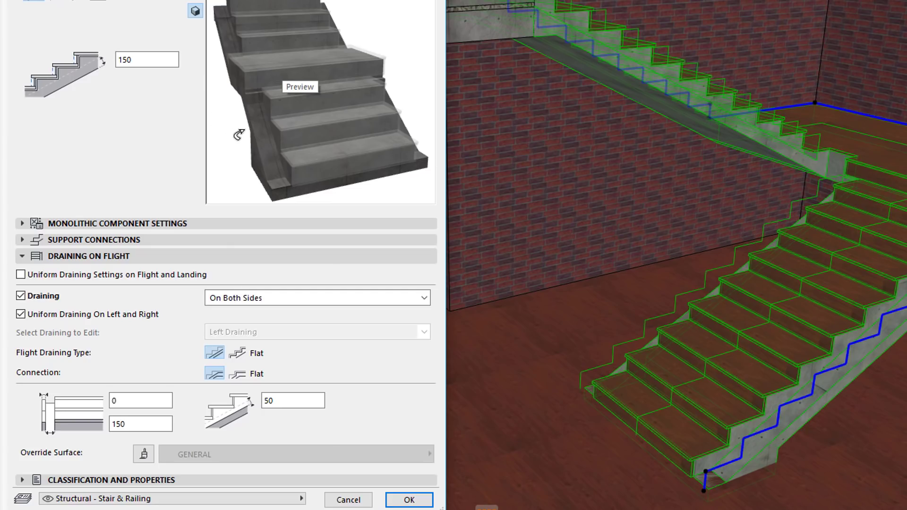
# Try the Stepped draining connection on the flight, return it to Flat, and apply the settings.
pyautogui.click(237, 374)
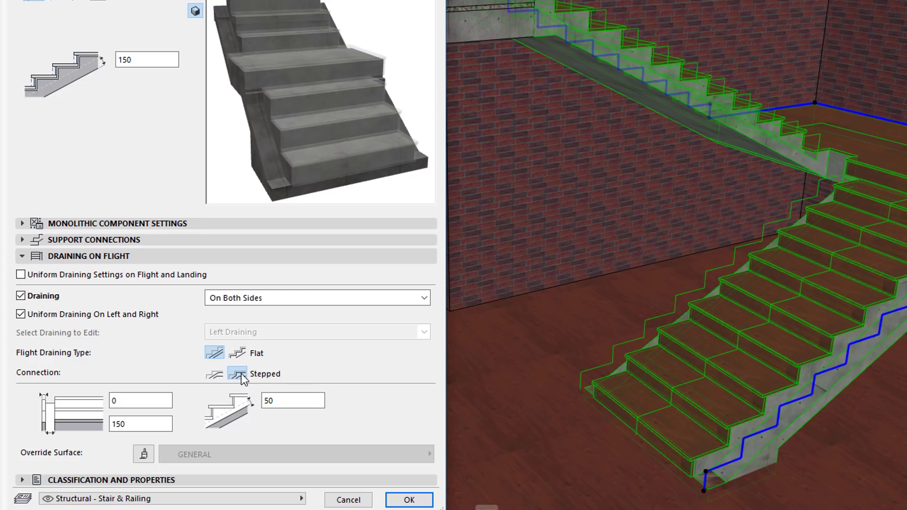
pyautogui.click(217, 374)
pyautogui.click(409, 500)
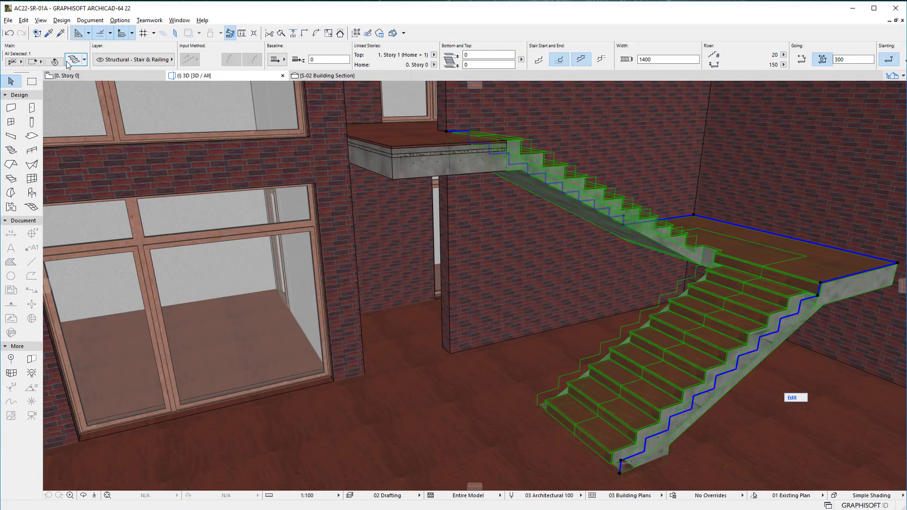
# Enable draining on the stair's monolithic landing, On Both Sides and uniform on left and right, and apply the settings.
pyautogui.click(73, 60)
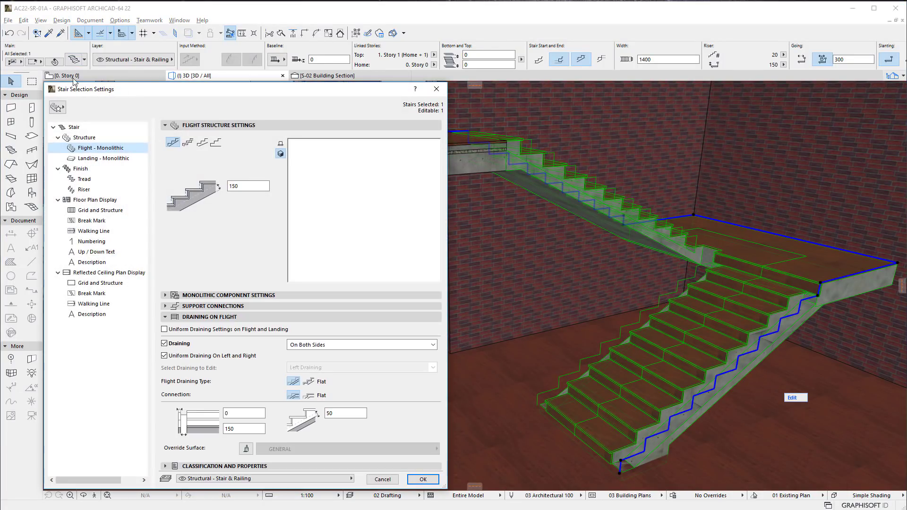
pyautogui.click(128, 160)
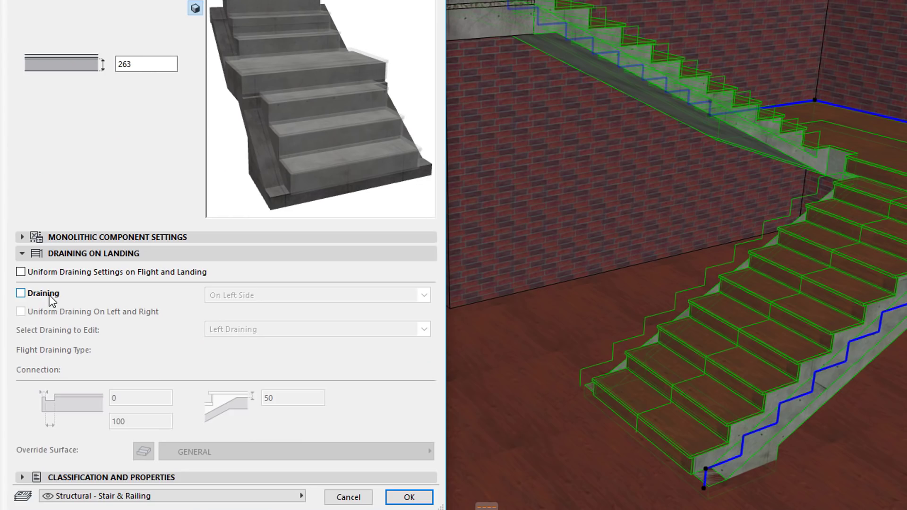
pyautogui.click(49, 296)
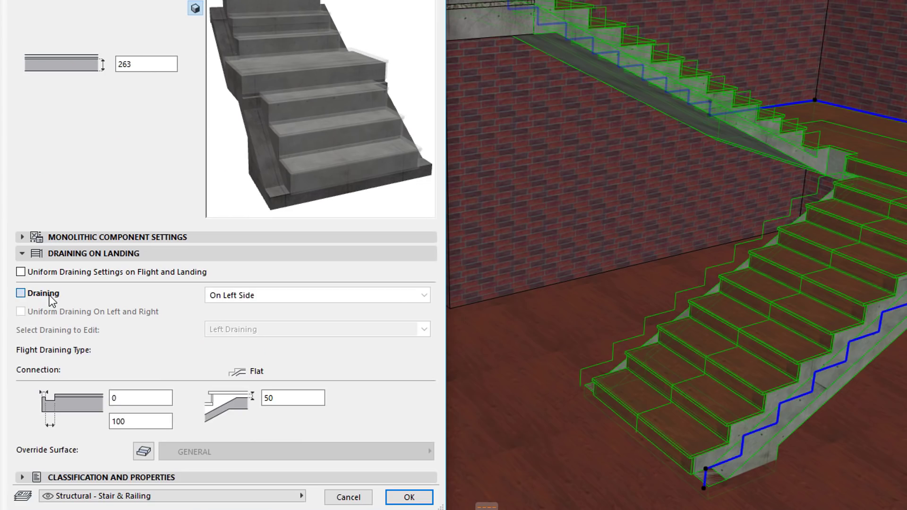
pyautogui.click(251, 296)
pyautogui.click(262, 335)
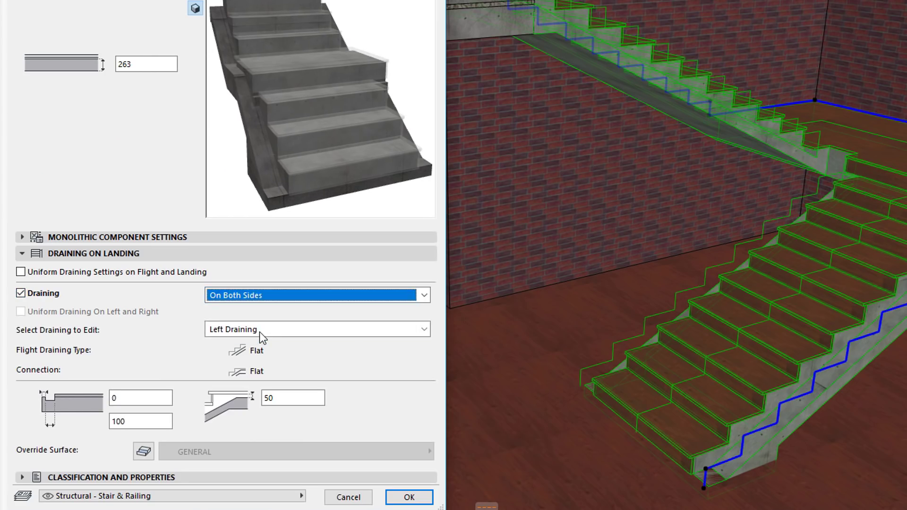
pyautogui.click(140, 313)
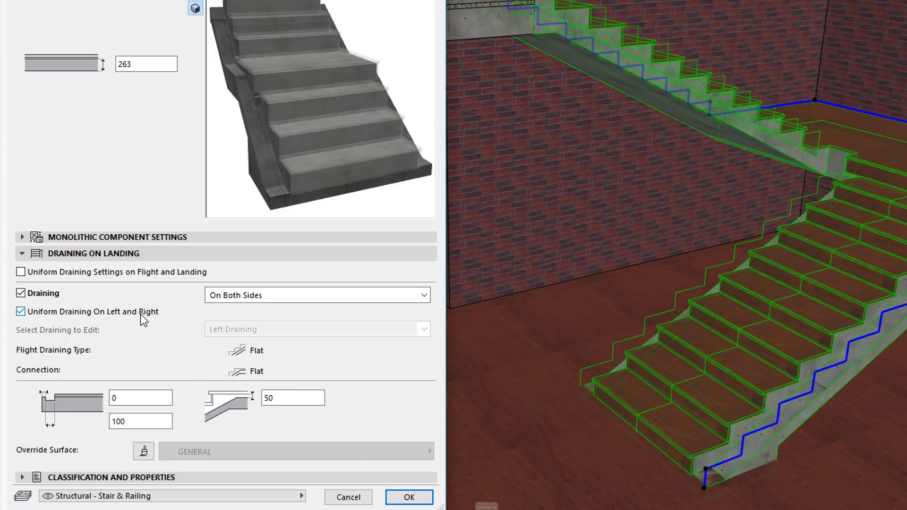
pyautogui.click(423, 496)
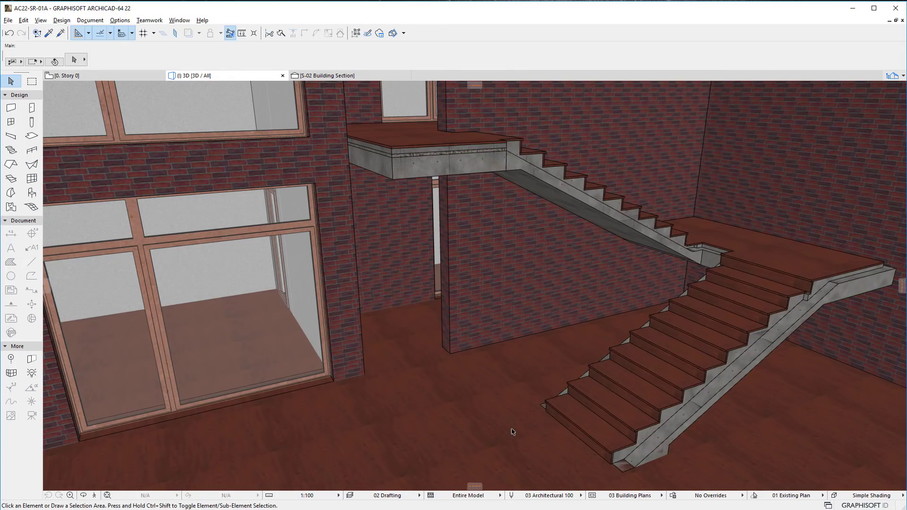
# Enable Uniform Draining Settings on Flight and Landing for the same stair and apply the change.
pyautogui.click(644, 428)
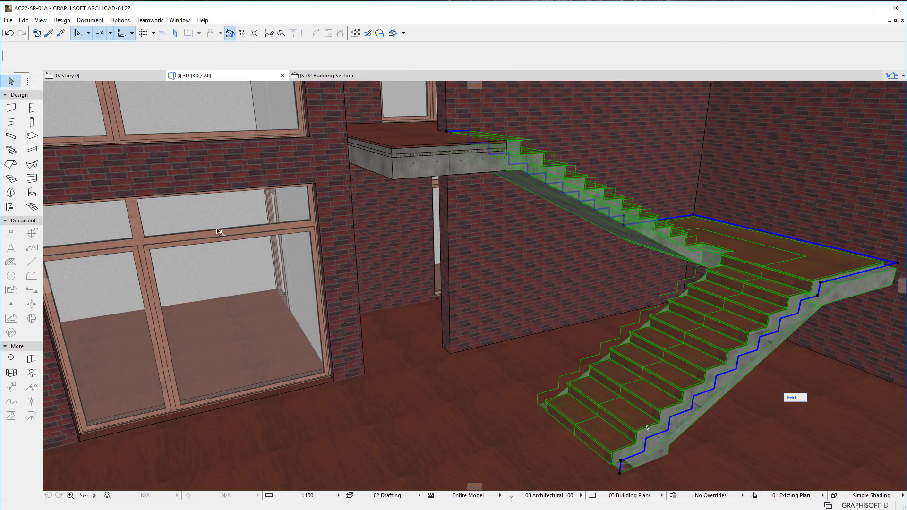
pyautogui.hotkey('ctrl', 't')
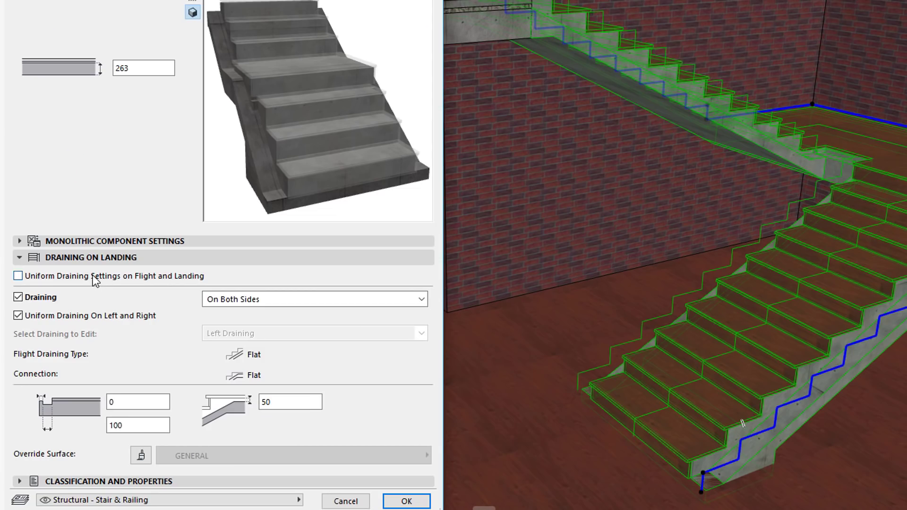
pyautogui.click(214, 329)
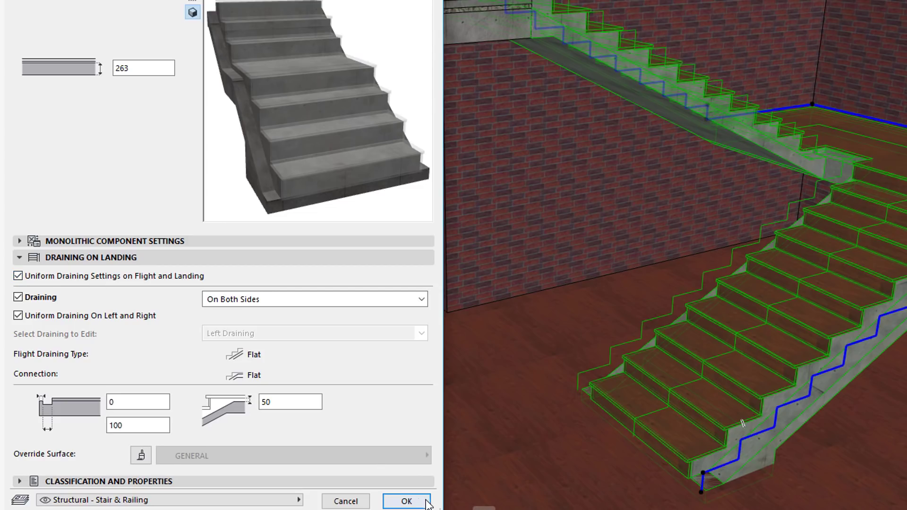
pyautogui.click(407, 502)
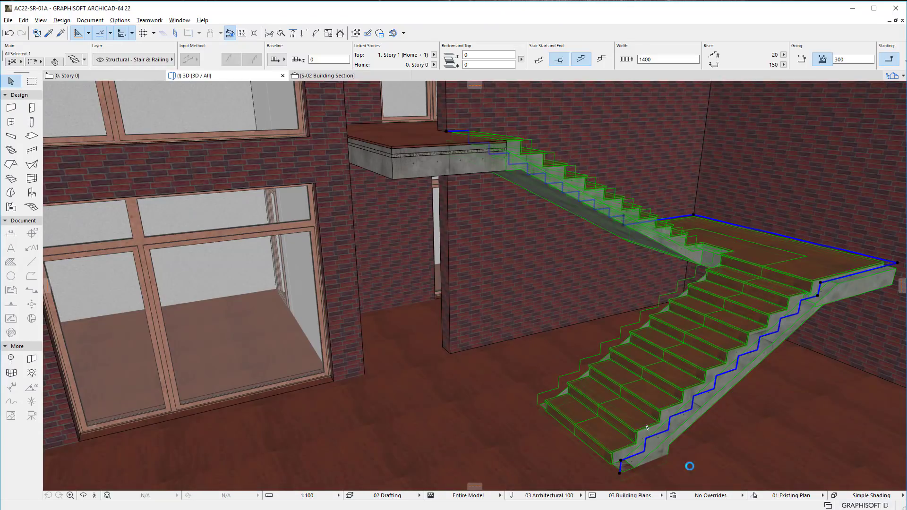
# Deselect the monolithic stair and switch the 3D window to the related Open Stringer view.
pyautogui.press('Escape')
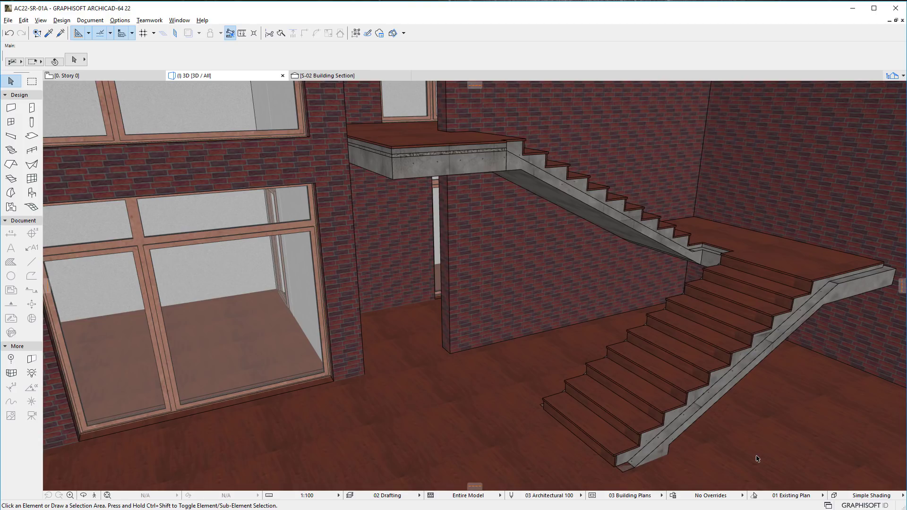
pyautogui.keyDown('shift'); pyautogui.moveTo(758, 459); pyautogui.dragTo(435, 426, button='middle'); pyautogui.keyUp('shift')
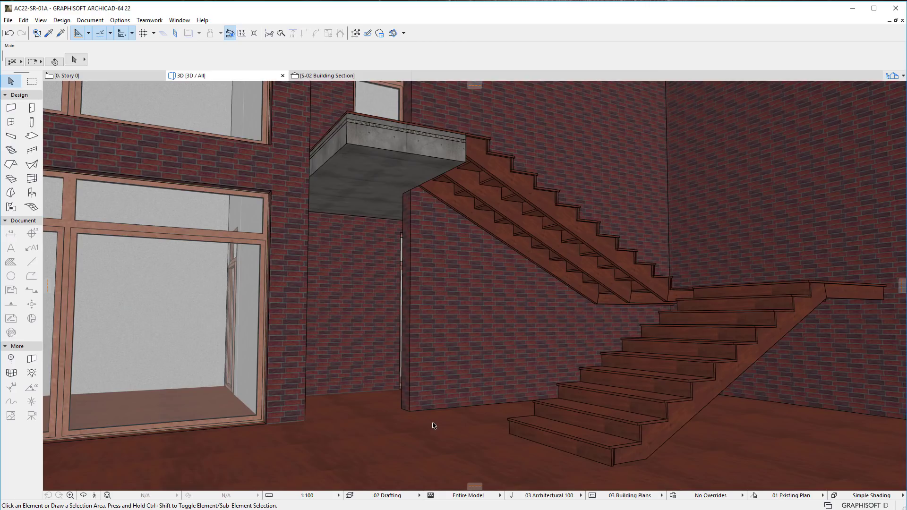
pyautogui.rightClick(256, 74)
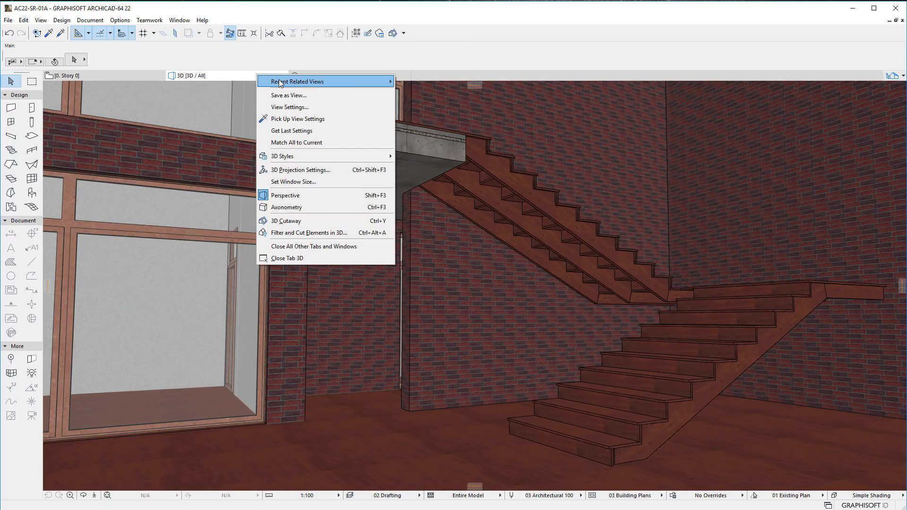
pyautogui.moveTo(280, 83)
pyautogui.click(452, 94)
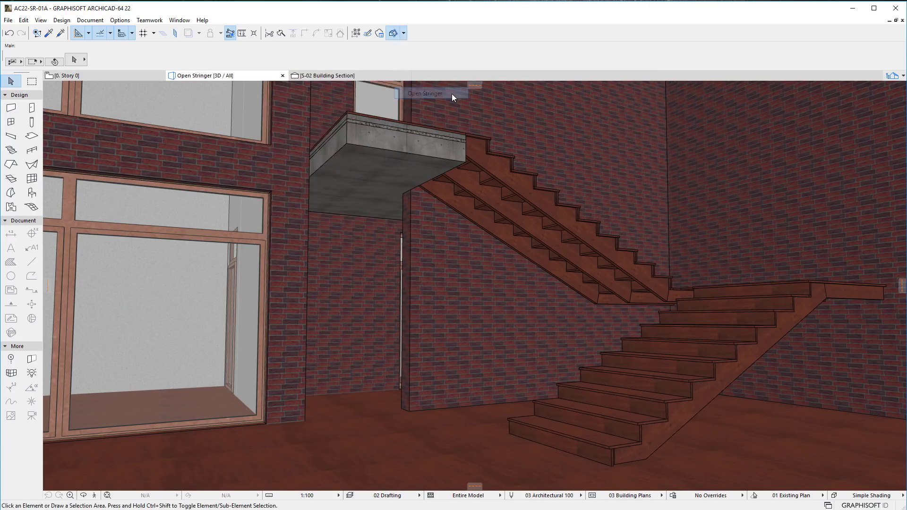
# Match the beam flight's riser width to Stringer 1 for the left side and Stringer 2 for the right, apply the settings, and deselect the stair.
pyautogui.click(440, 315)
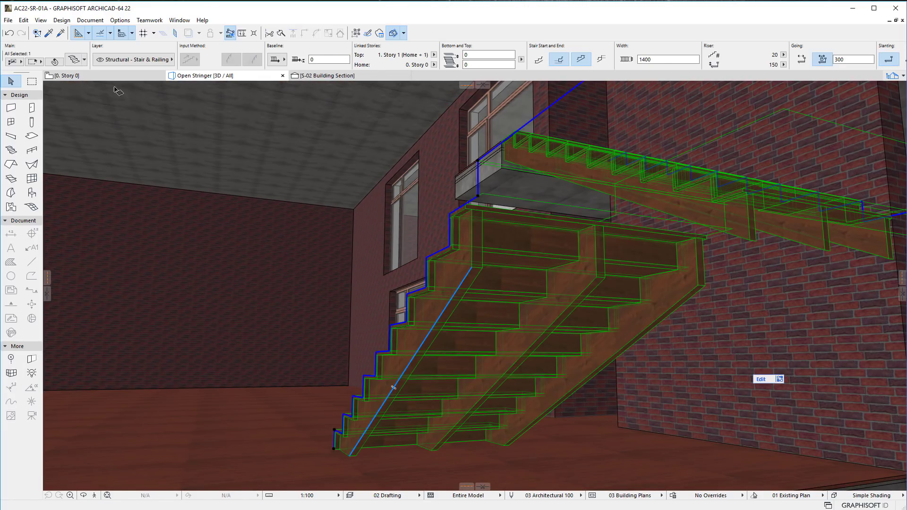
pyautogui.click(73, 59)
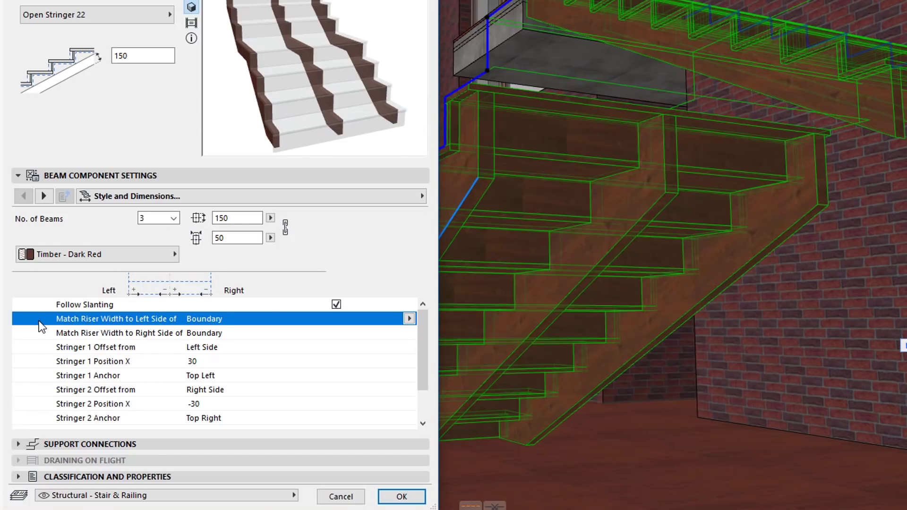
pyautogui.click(179, 362)
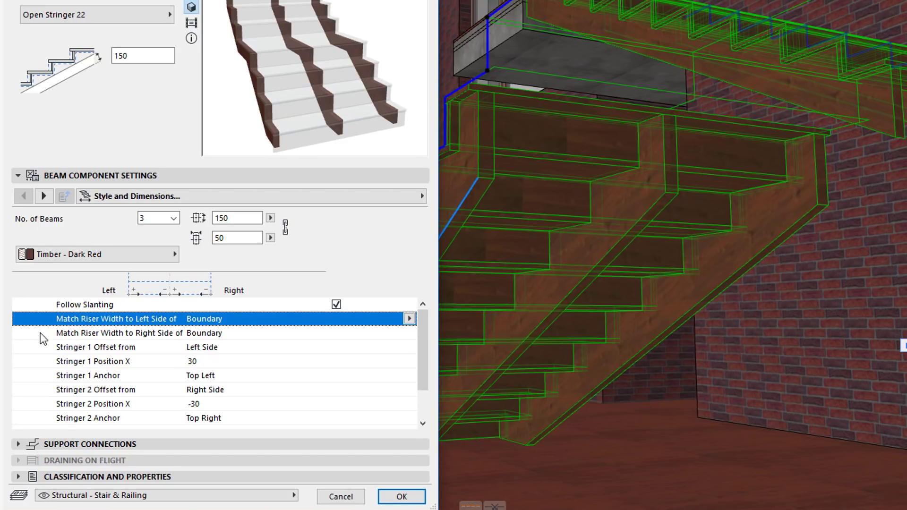
pyautogui.click(42, 336)
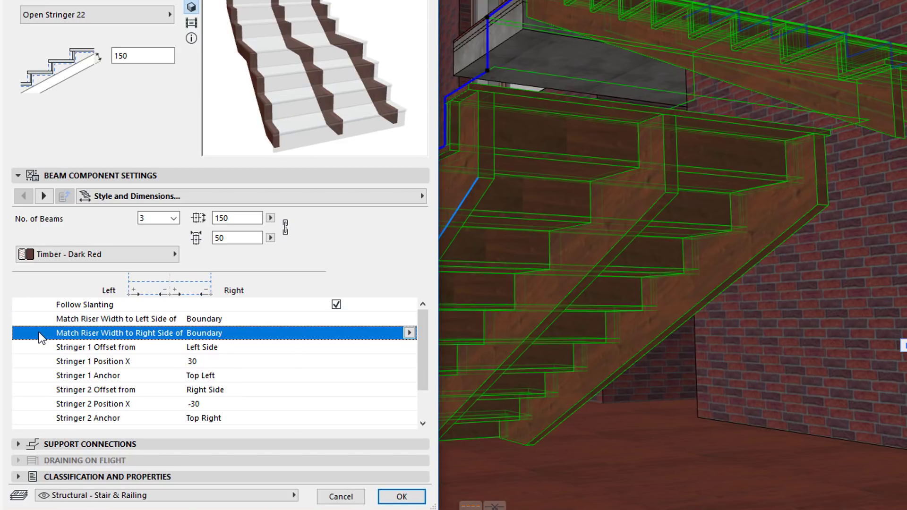
pyautogui.click(409, 320)
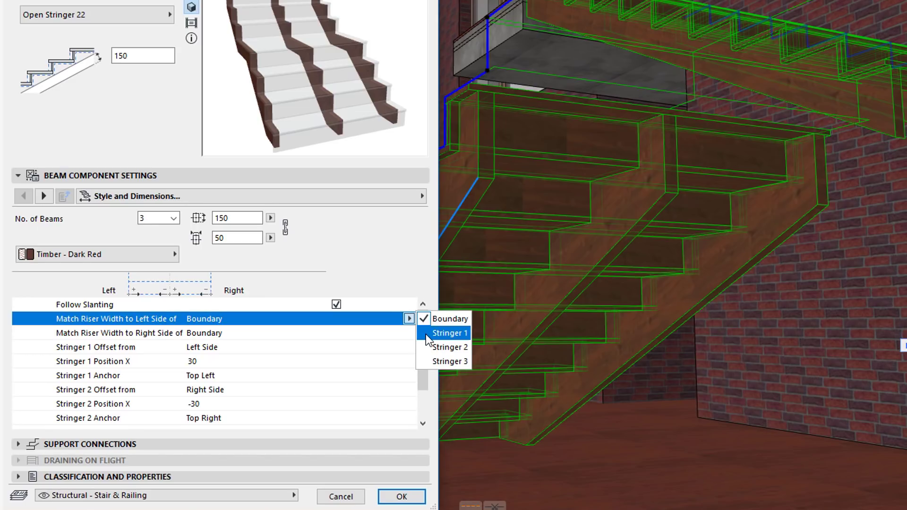
pyautogui.click(426, 333)
pyautogui.click(406, 333)
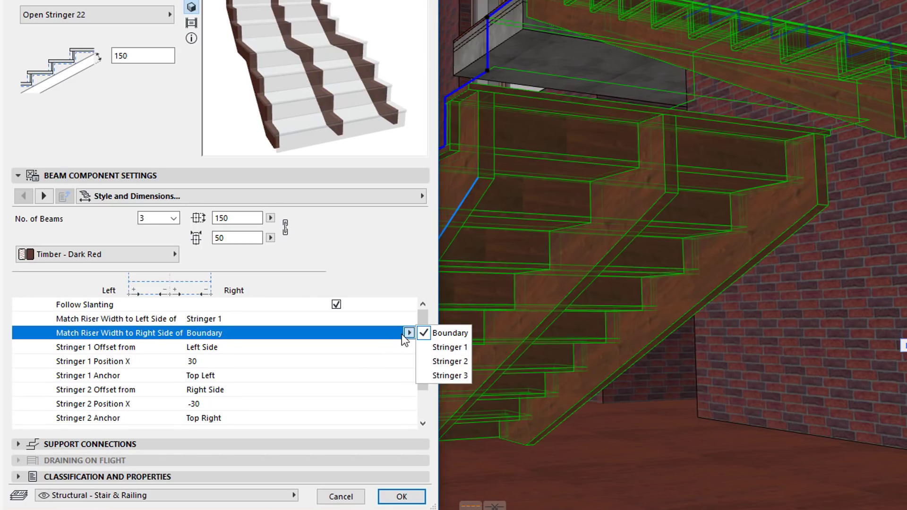
pyautogui.click(428, 361)
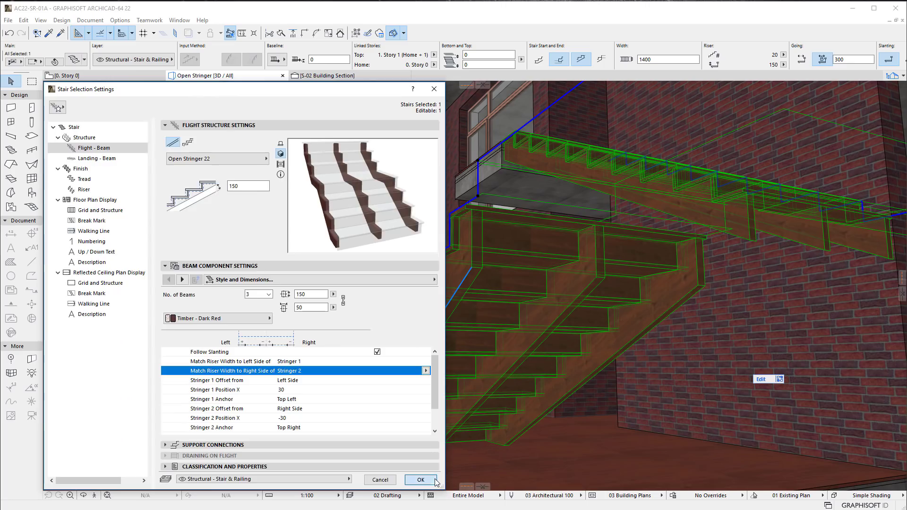
pyautogui.click(402, 497)
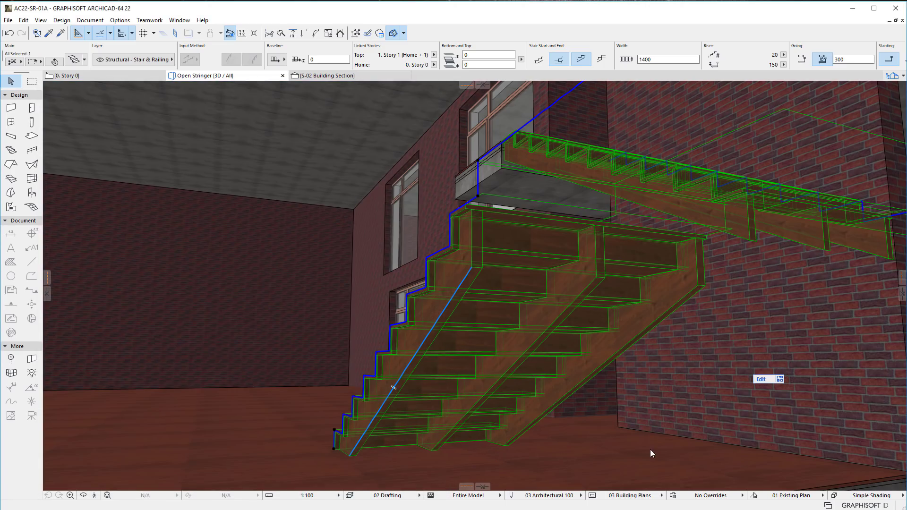
pyautogui.press('Escape')
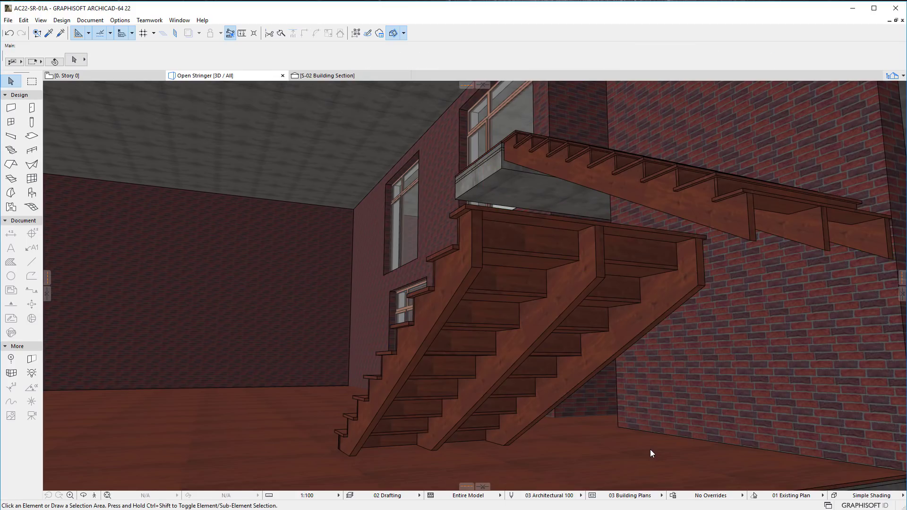
# Compare the risers before and after by repeatedly undoing and redoing the riser width change, ending with it redone.
pyautogui.hotkey('ctrl', 'z')
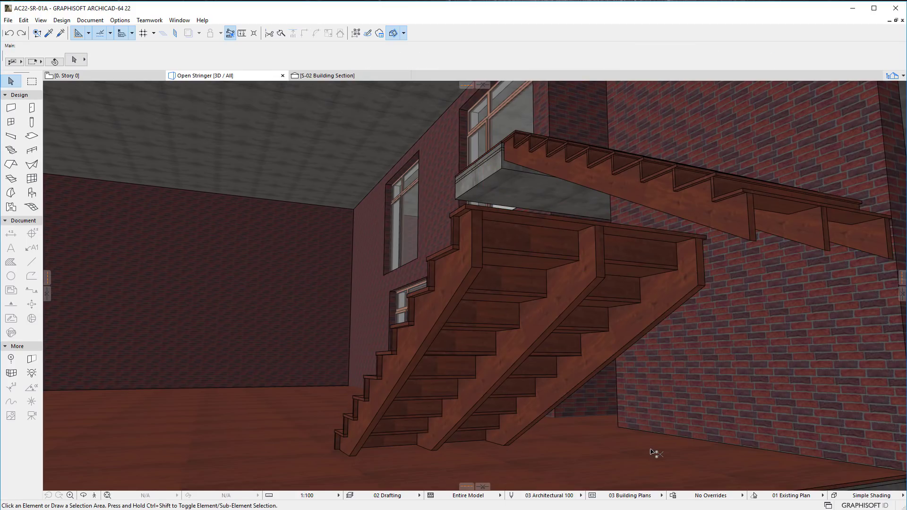
pyautogui.hotkey('ctrl', 'shift', 'z')
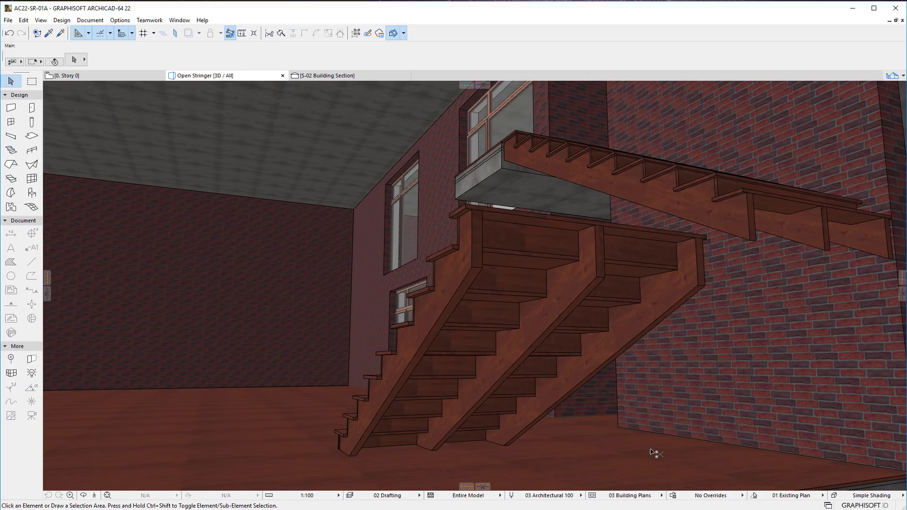
pyautogui.hotkey('ctrl', 'z')
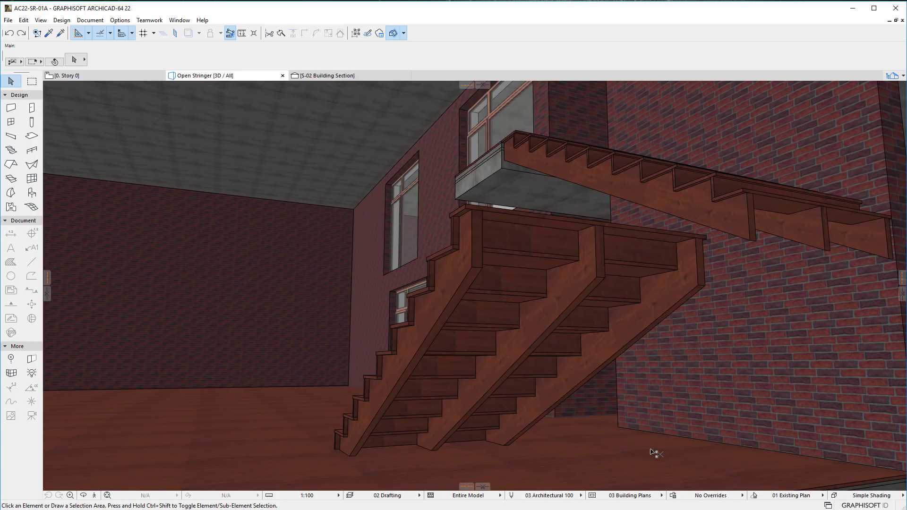
pyautogui.hotkey('ctrl', 'shift', 'z')
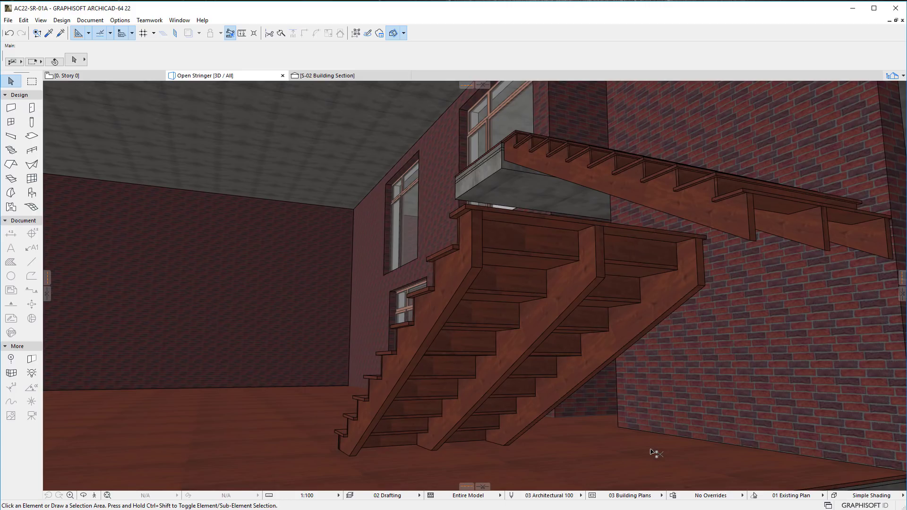
pyautogui.hotkey('ctrl', 'z')
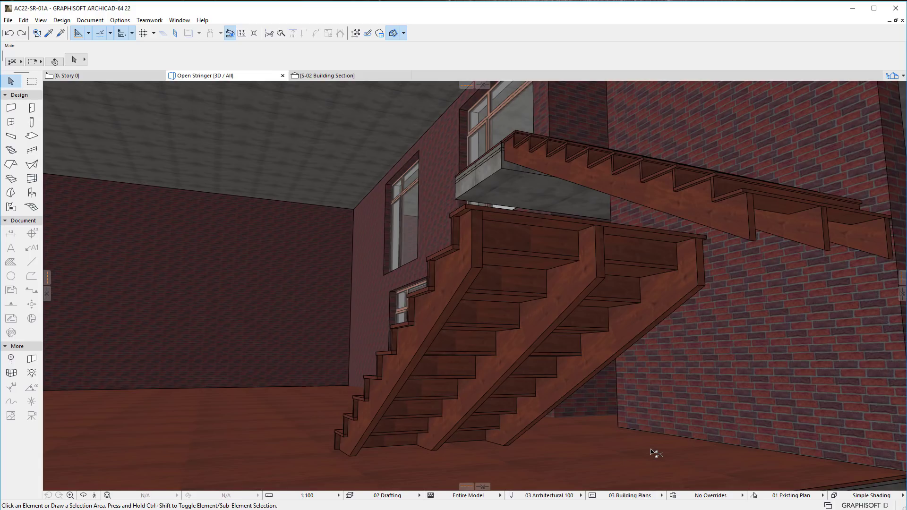
pyautogui.hotkey('ctrl', 'shift', 'z')
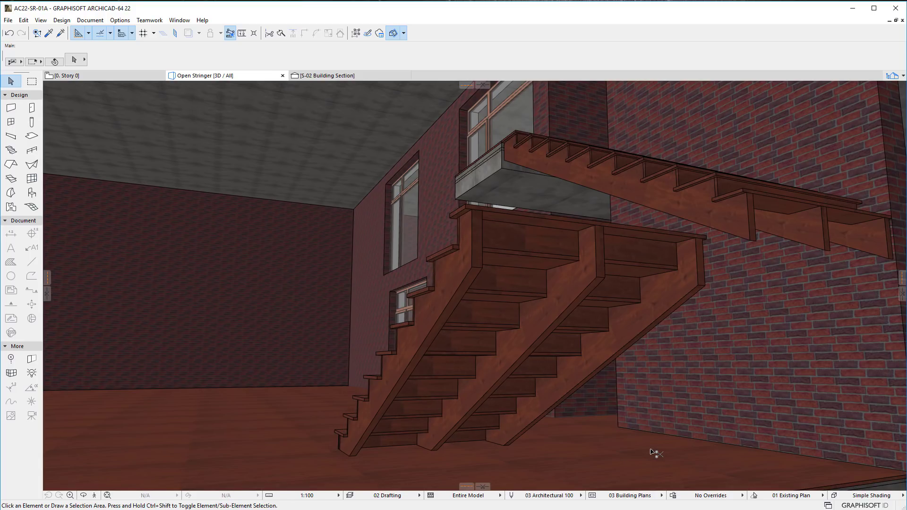